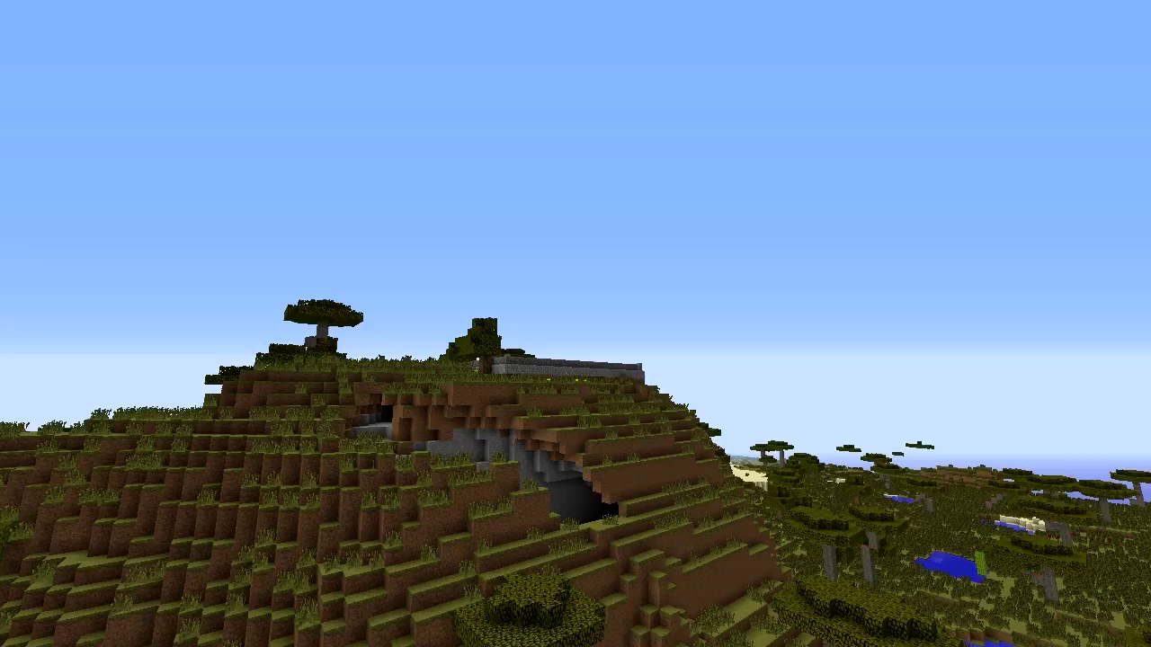
Show the game HUD and switch from the diamond hoe to the empty second hotbar slot.
{"action": "key", "text": "F1"}
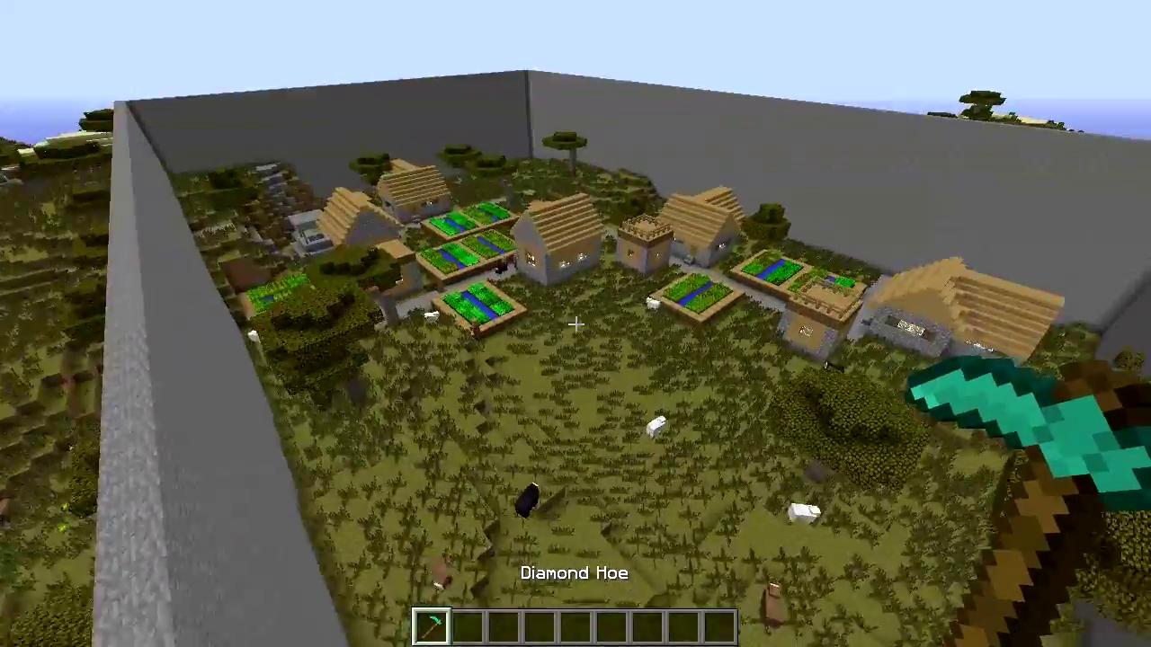
{"action": "key", "text": "2"}
{"action": "key", "text": "w"}
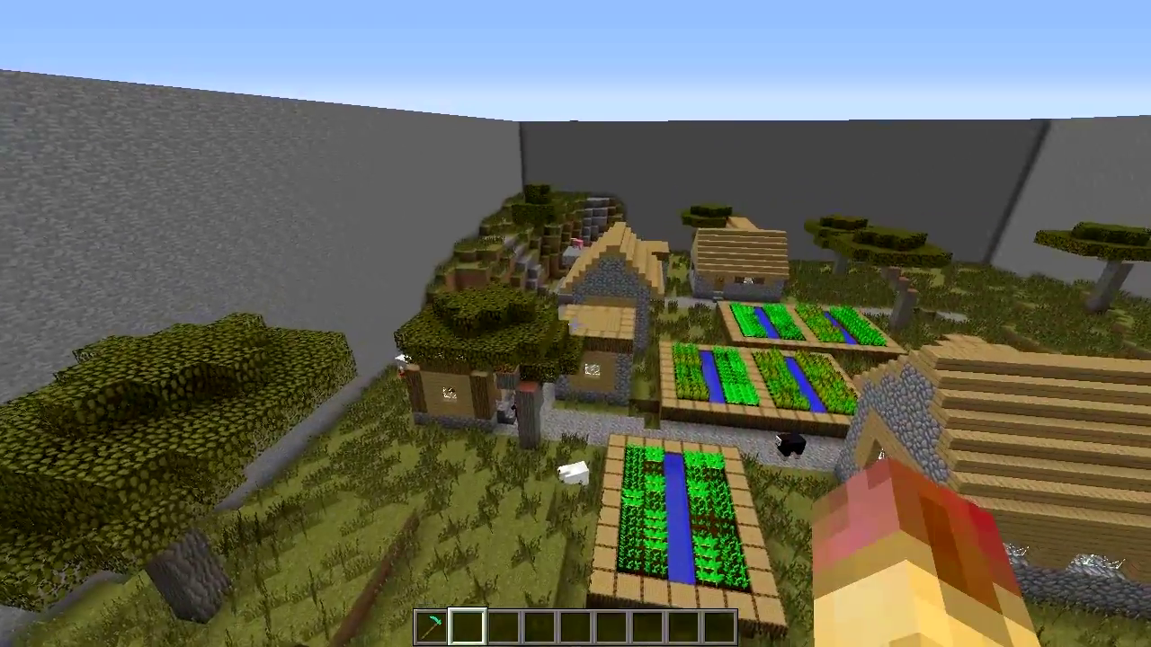
Look up the world seed with the /seed command and read the reply in the chat.
{"action": "type", "text": "/seed"}
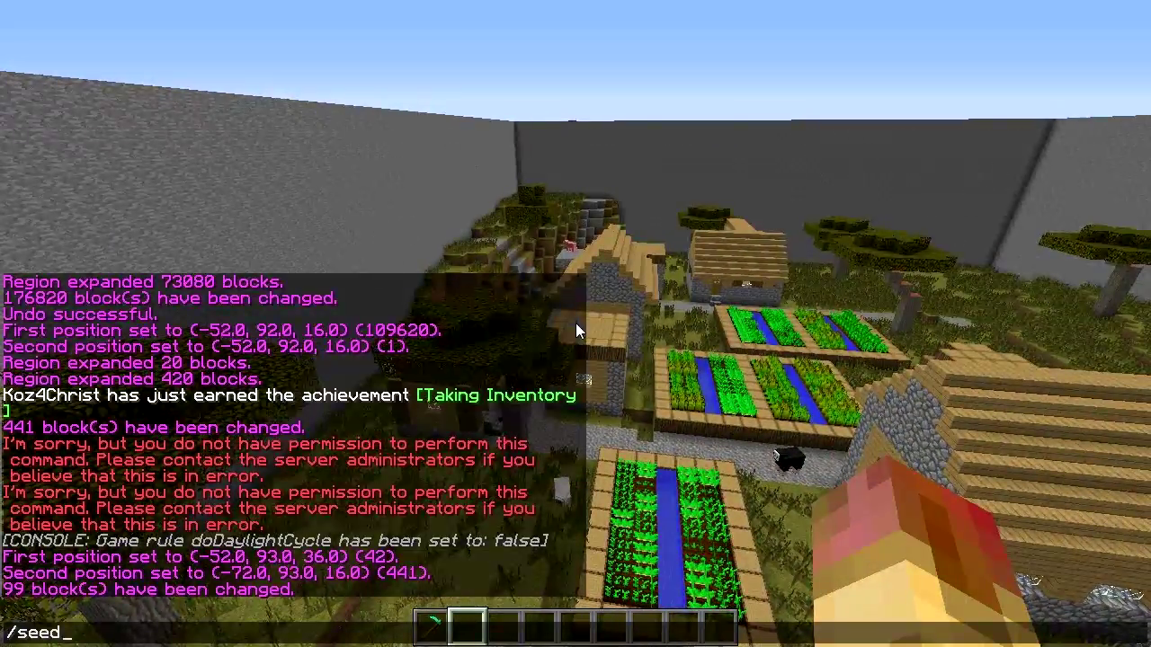
{"action": "key", "text": "Return"}
{"action": "key", "text": "t"}
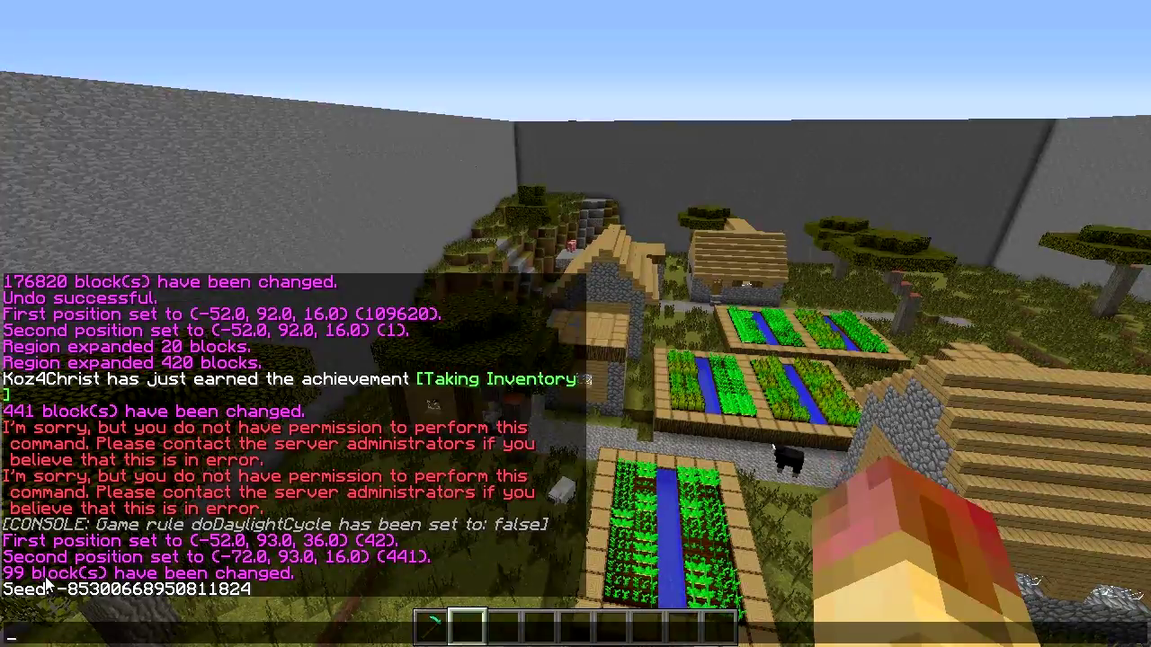
{"action": "key", "text": "Escape"}
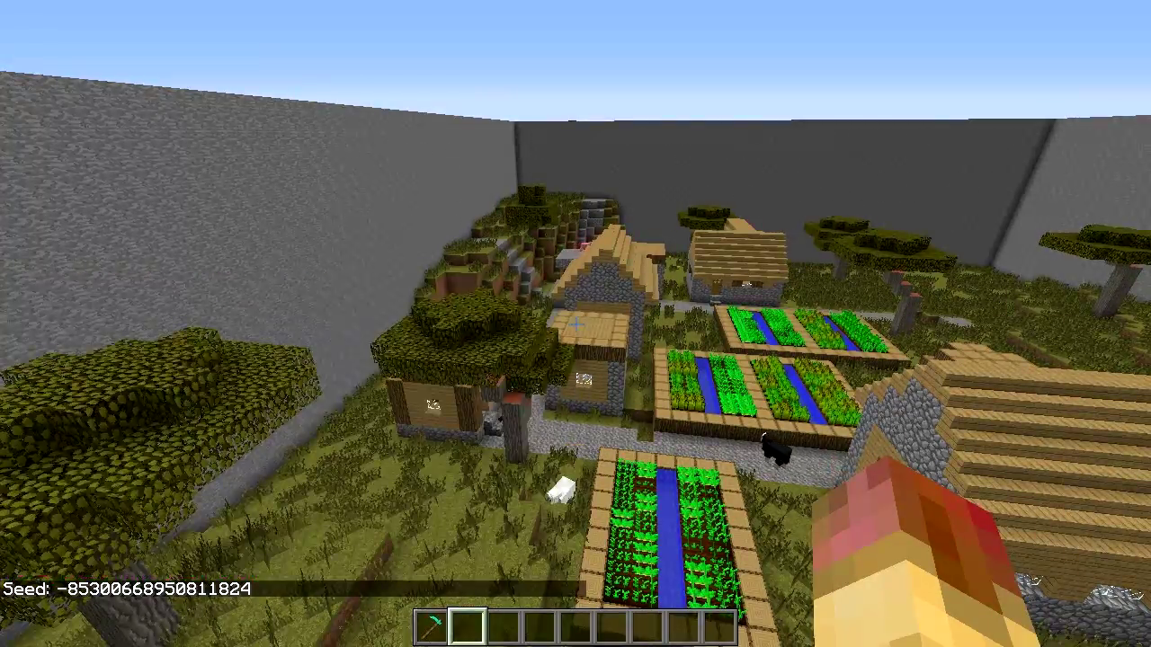
{"action": "key", "text": "s"}
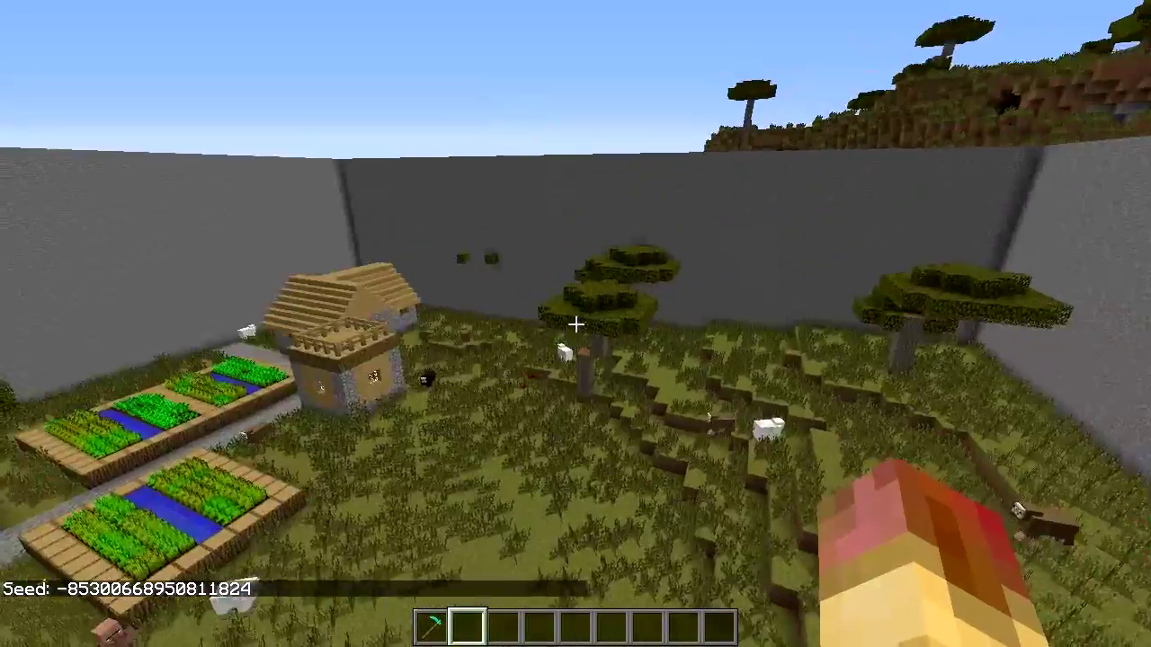
{"action": "key", "text": "w"}
{"action": "key", "text": "w"}
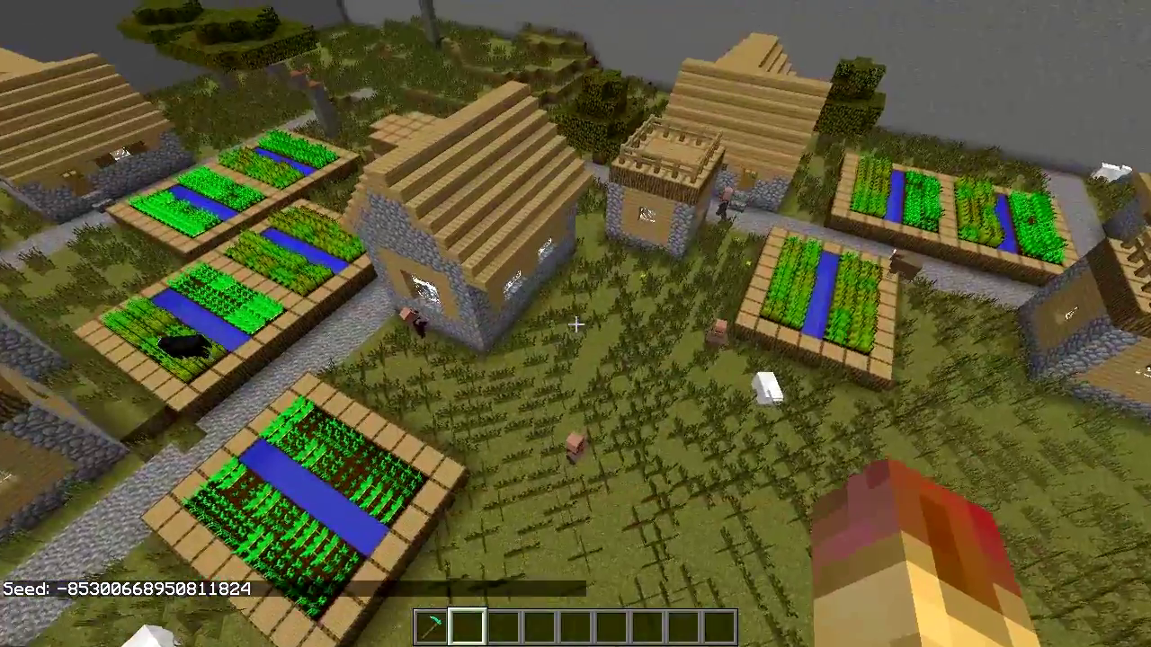
{"action": "key", "text": "shift"}
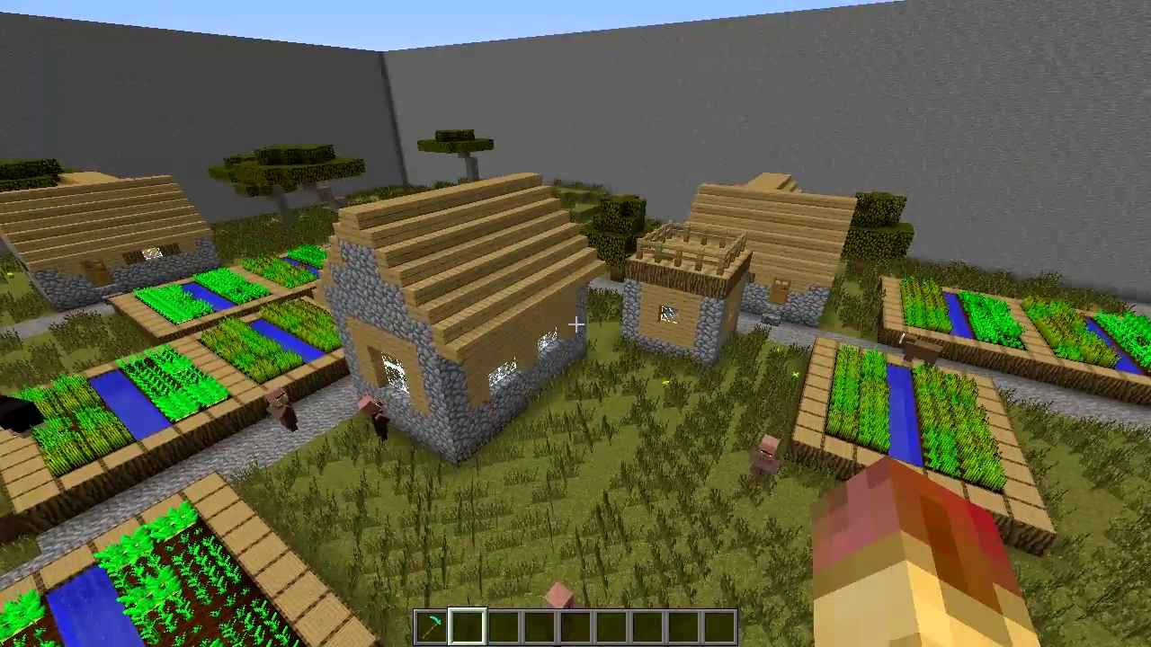
Try to create a Quake arena with ID 1 named Village using /quakeadmin arena create 1 Village.
{"action": "key", "text": "slash"}
{"action": "type", "text": "quak"}
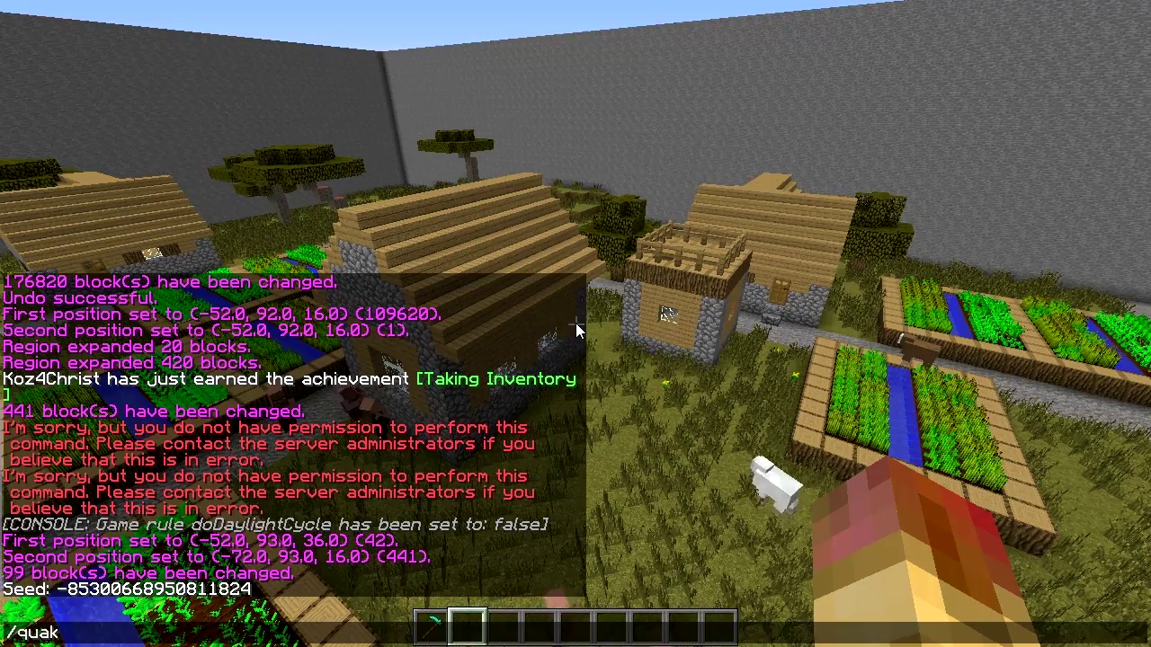
{"action": "type", "text": "eadm"}
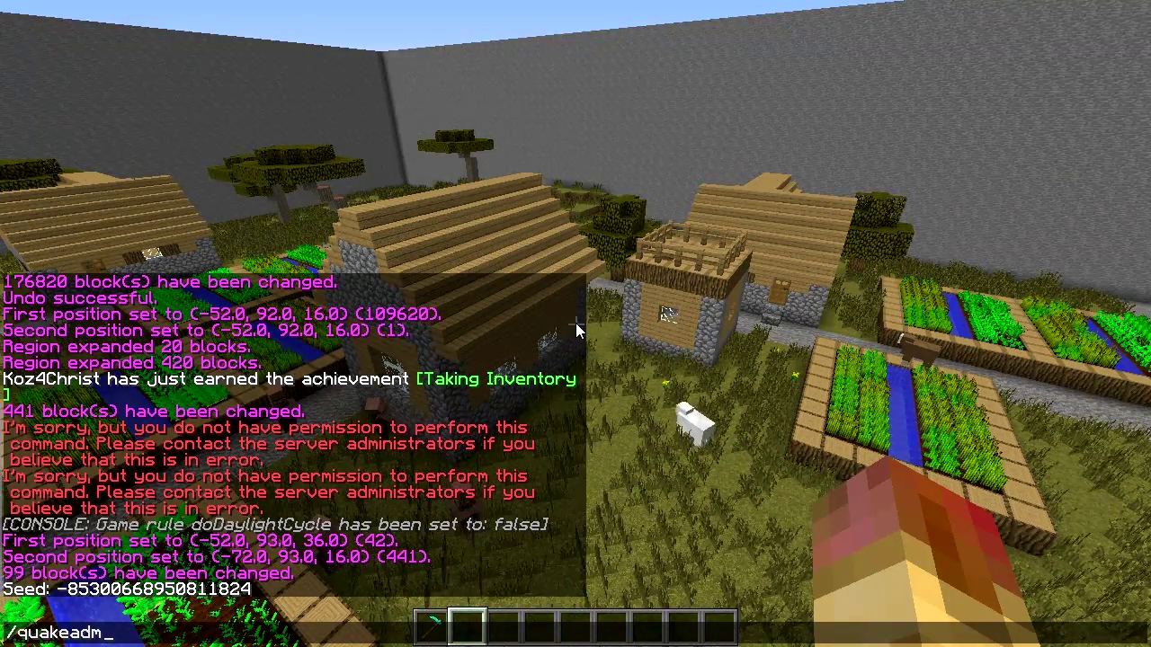
{"action": "type", "text": "in arena create"}
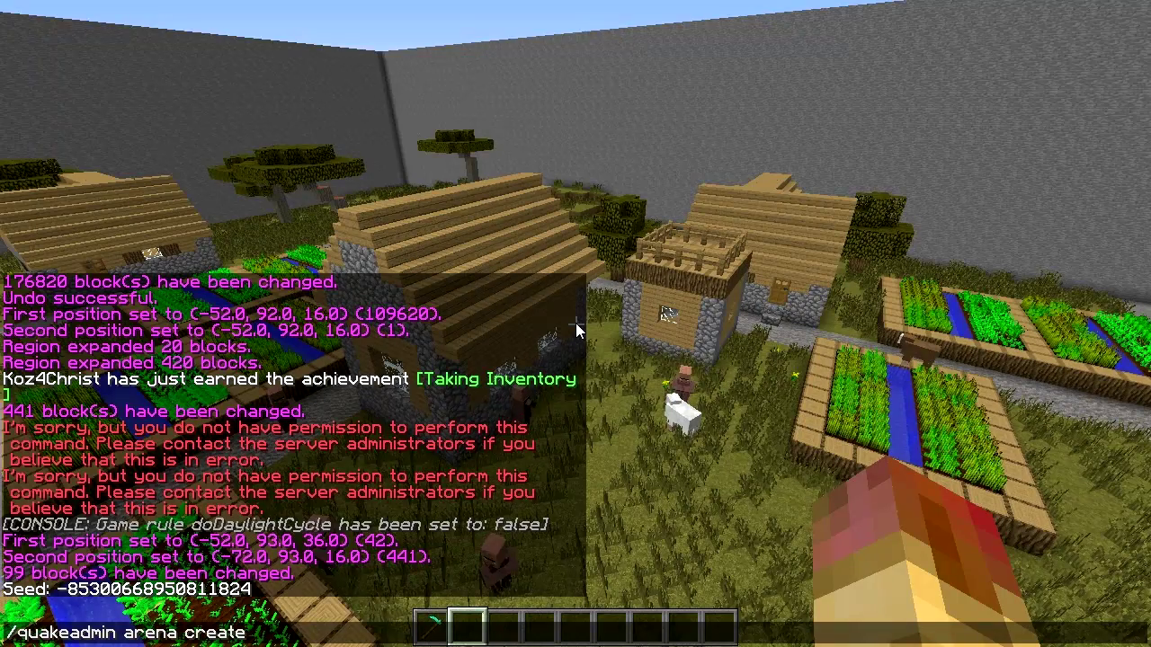
{"action": "type", "text": " 1 Village"}
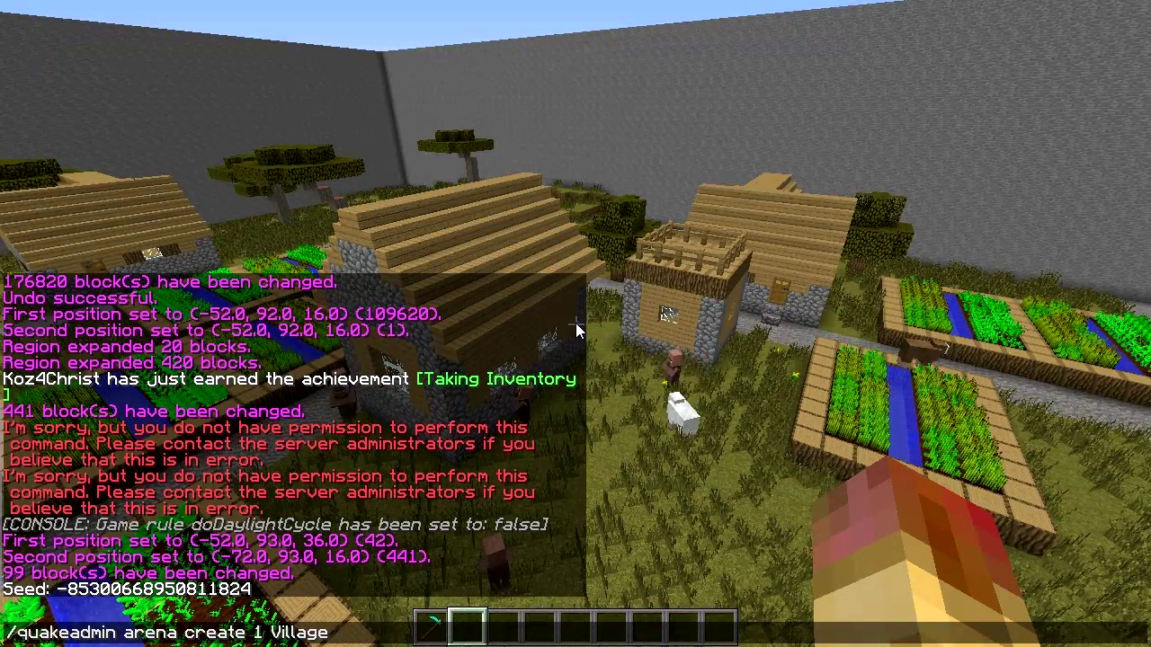
{"action": "key", "text": "ctrl+shift+Left"}
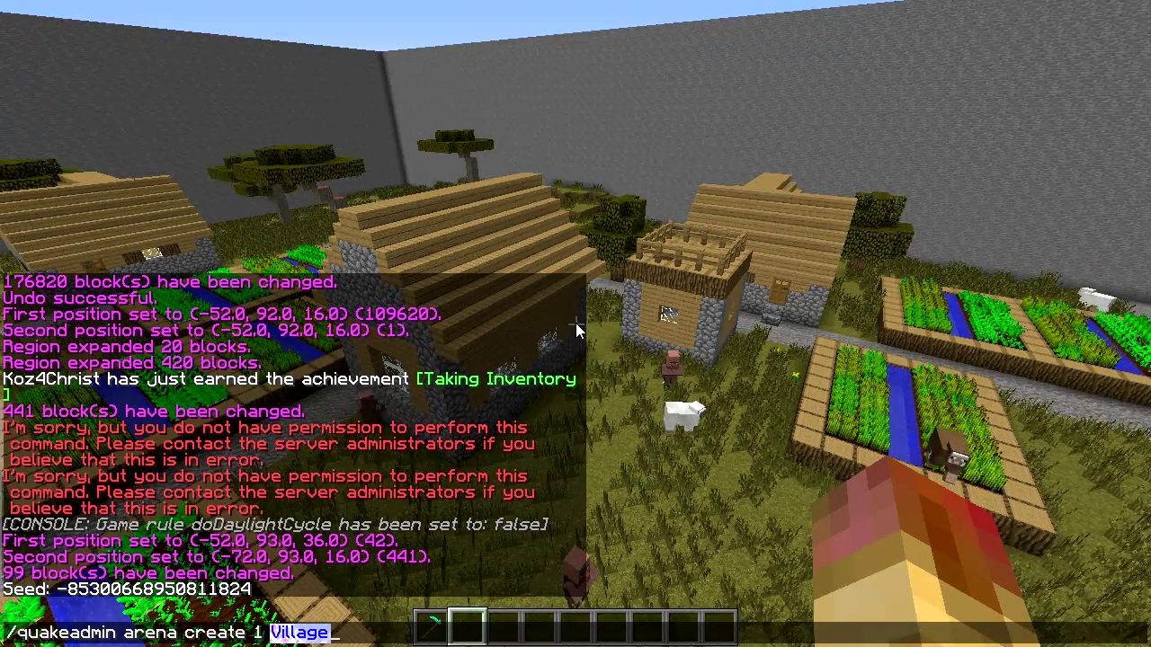
{"action": "key", "text": "End"}
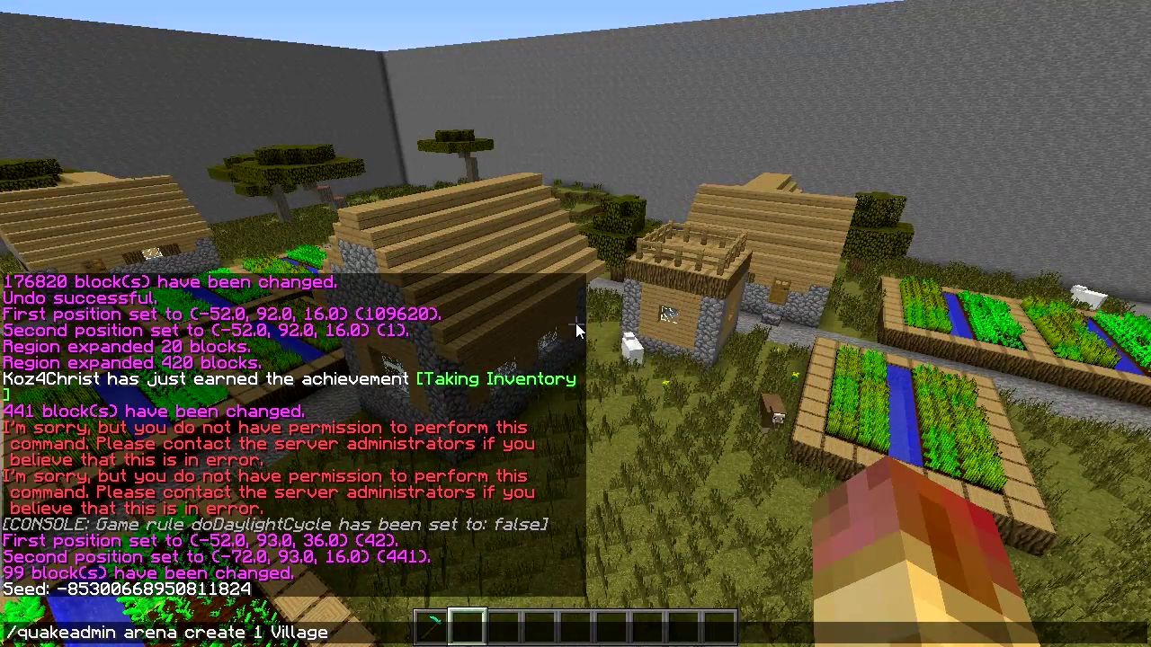
{"action": "key", "text": "Return"}
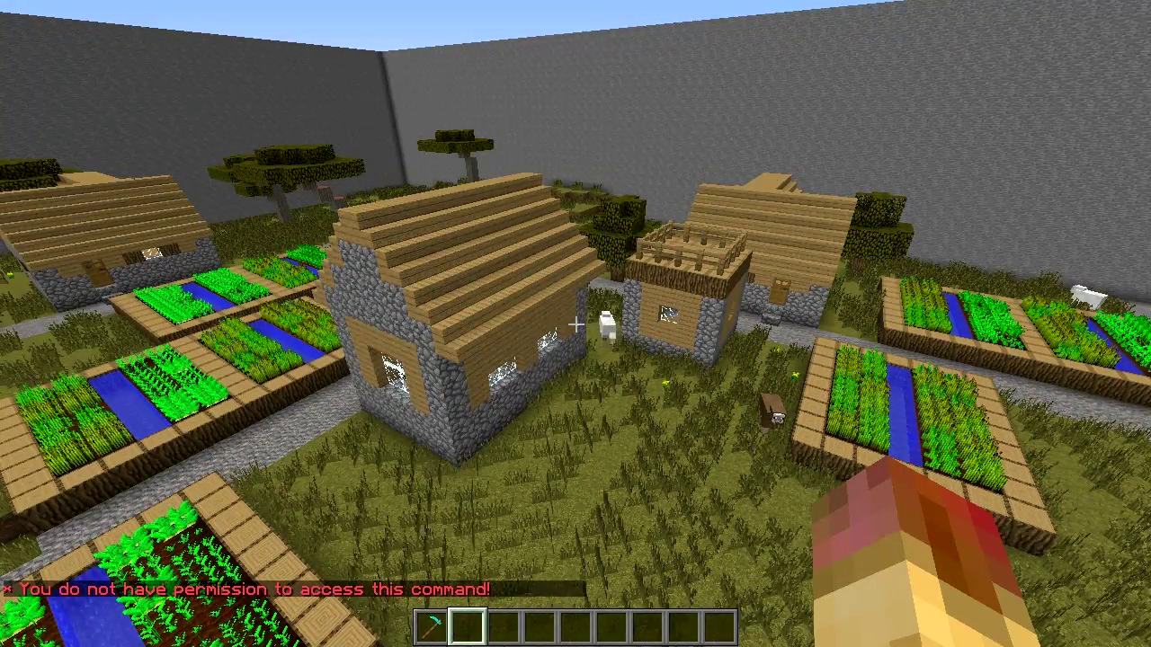
Run /quakeadmin arena create 1 Village again and review the reply in the chat history.
{"action": "key", "text": "t"}
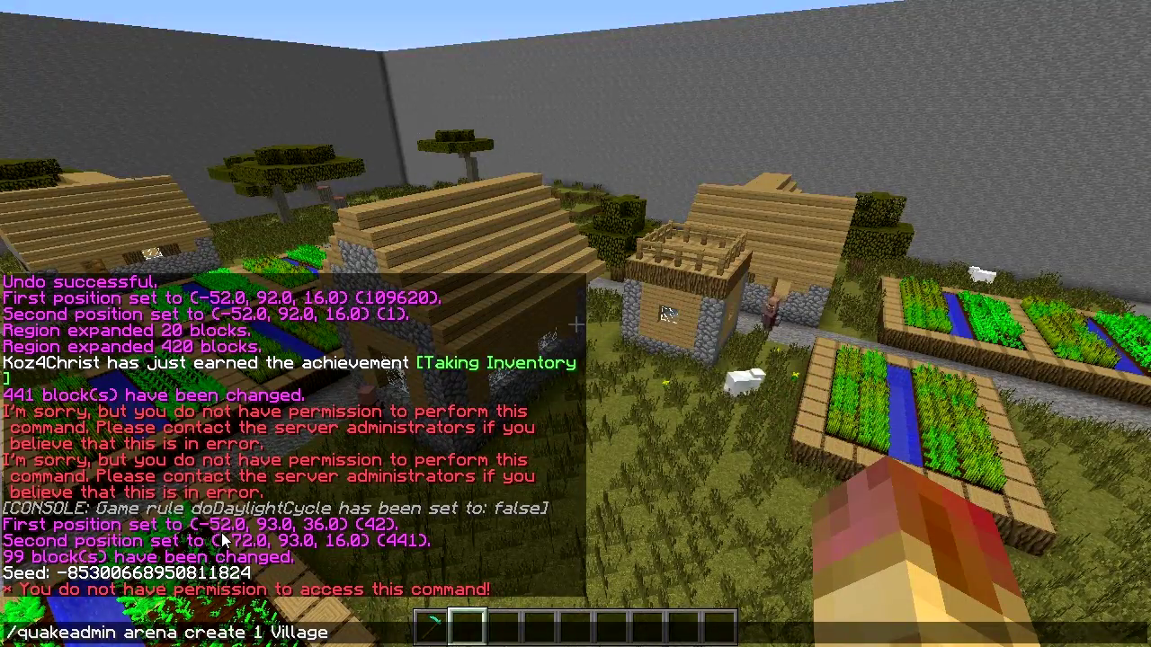
{"action": "key", "text": "Return"}
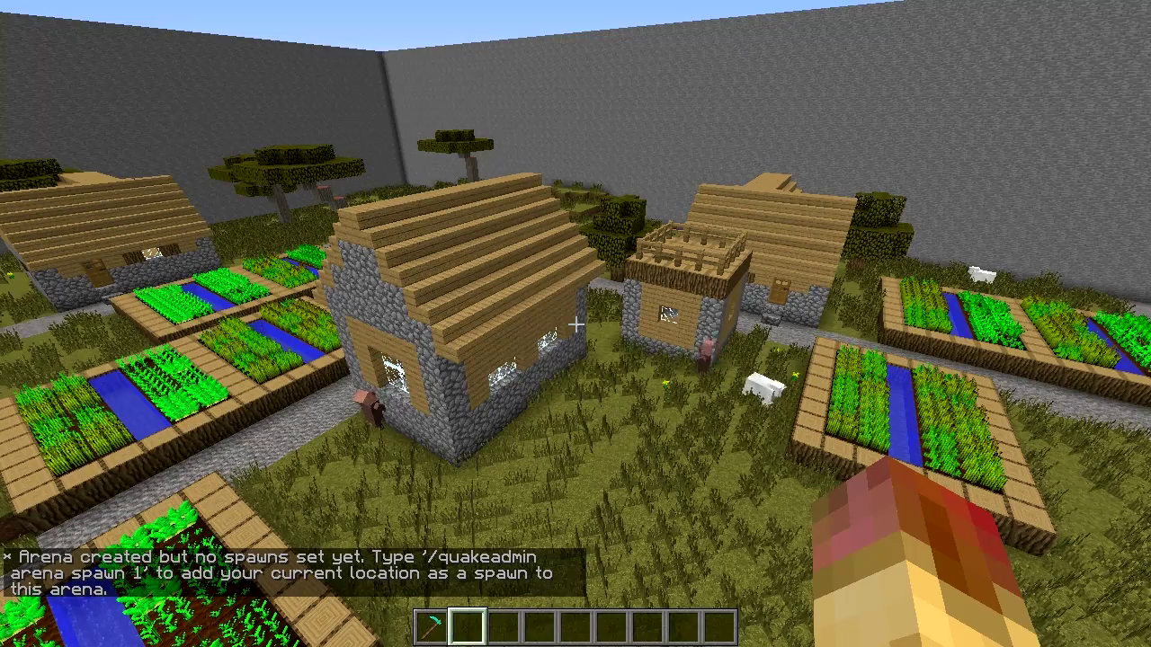
{"action": "key", "text": "t"}
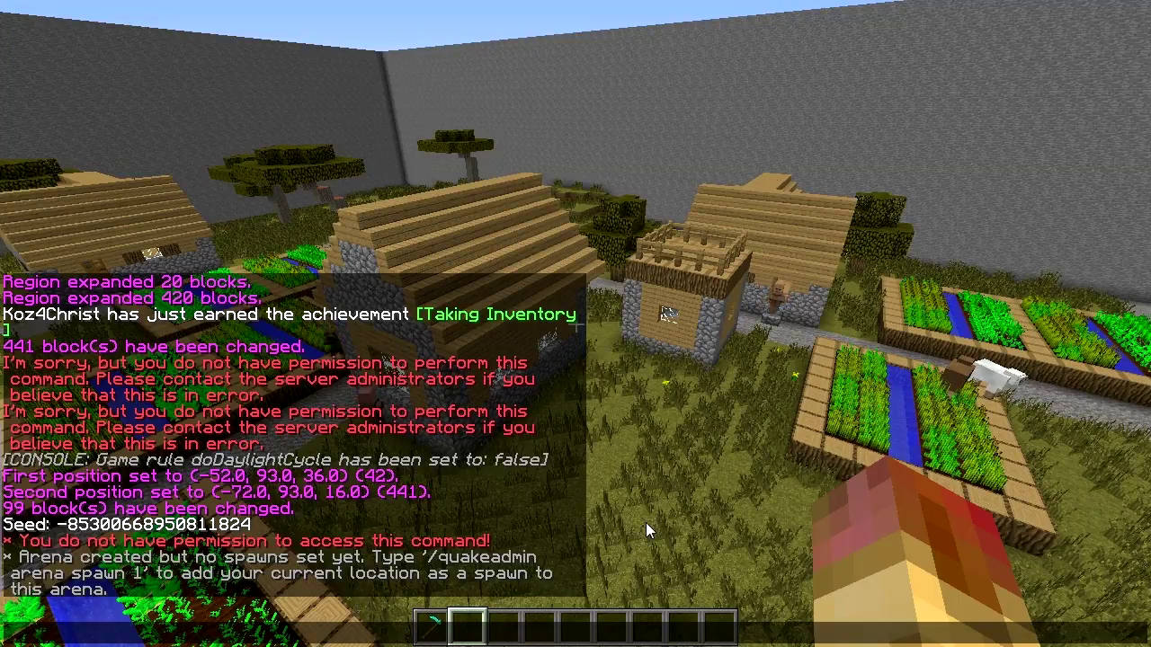
{"action": "key", "text": "Escape"}
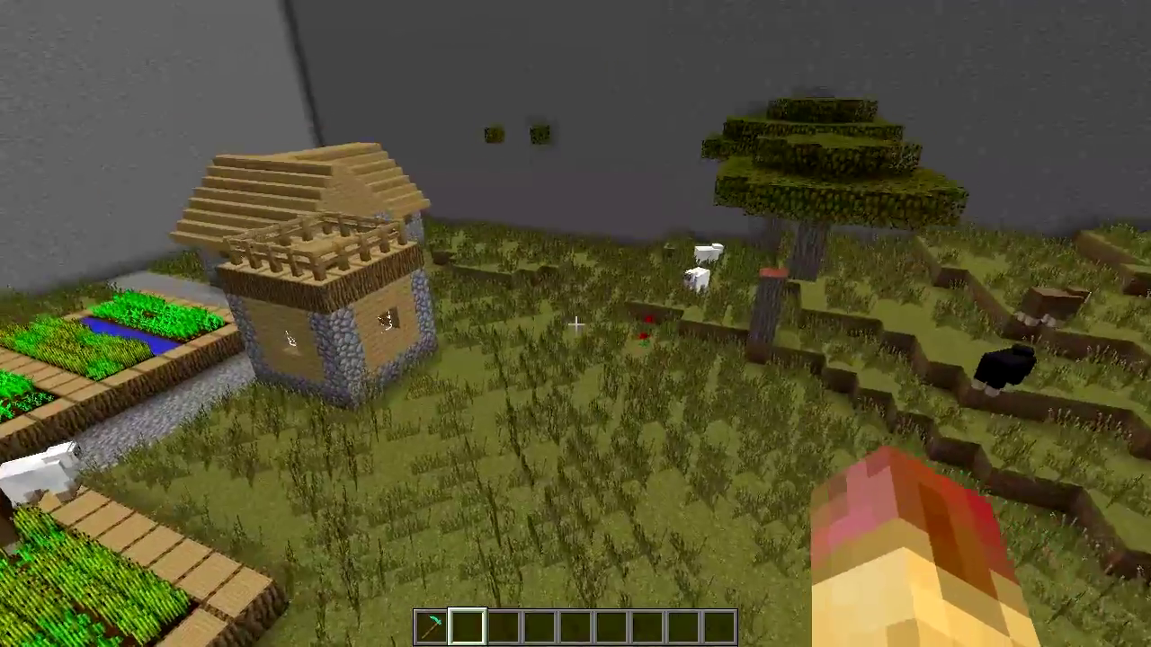
Add a spawn to arena 1 on the village path between the small house and the crop field, using /quakeadmin arena spawn 1.
{"action": "key", "text": "w"}
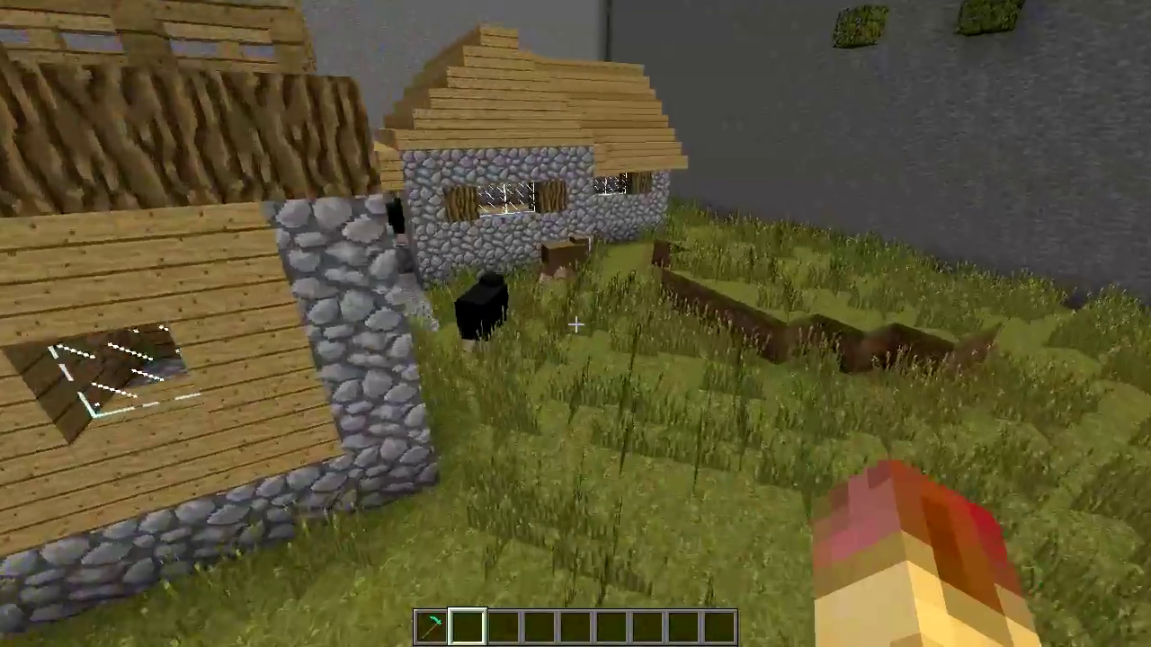
{"action": "key", "text": "w"}
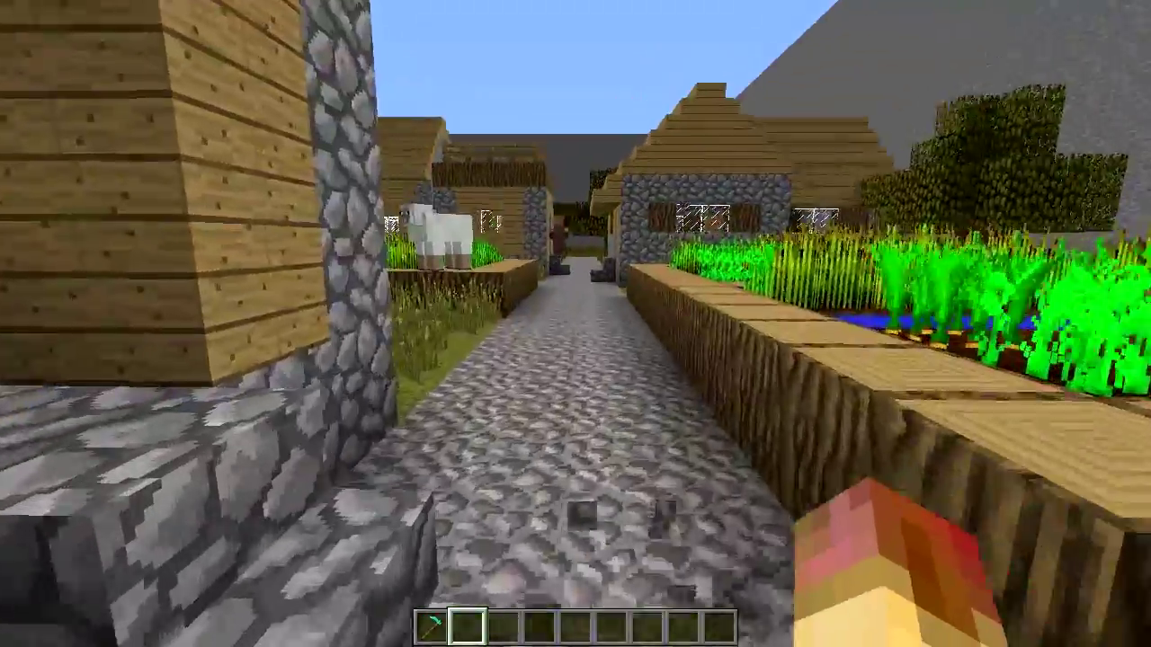
{"action": "key", "text": "slash"}
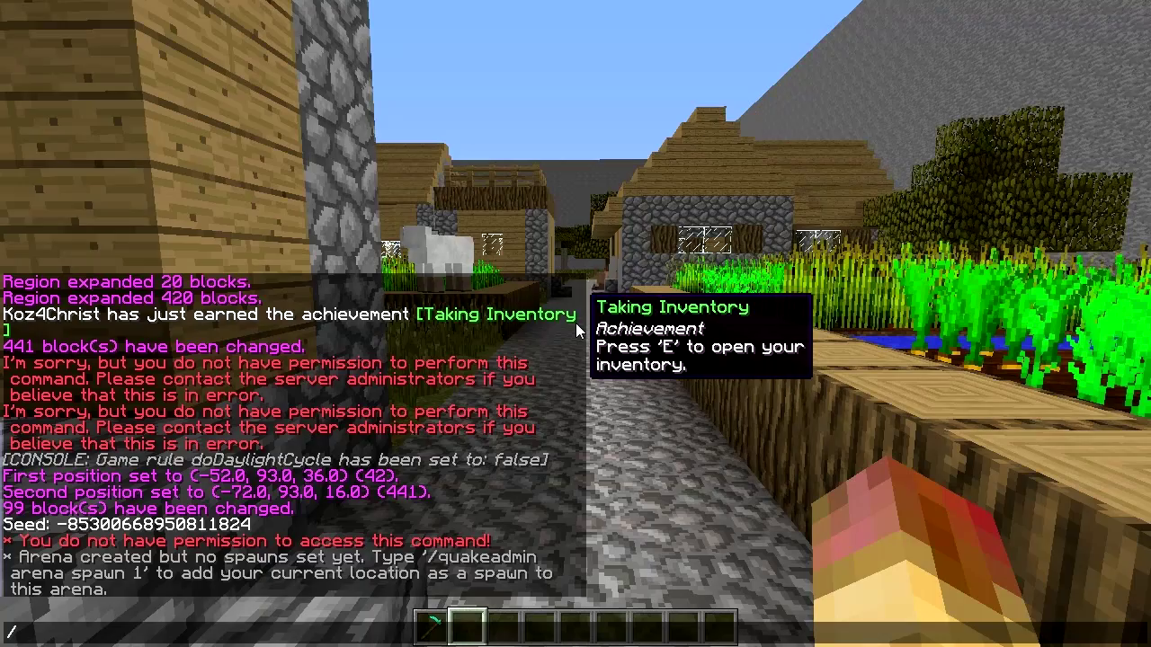
{"action": "type", "text": "quakeadmin "}
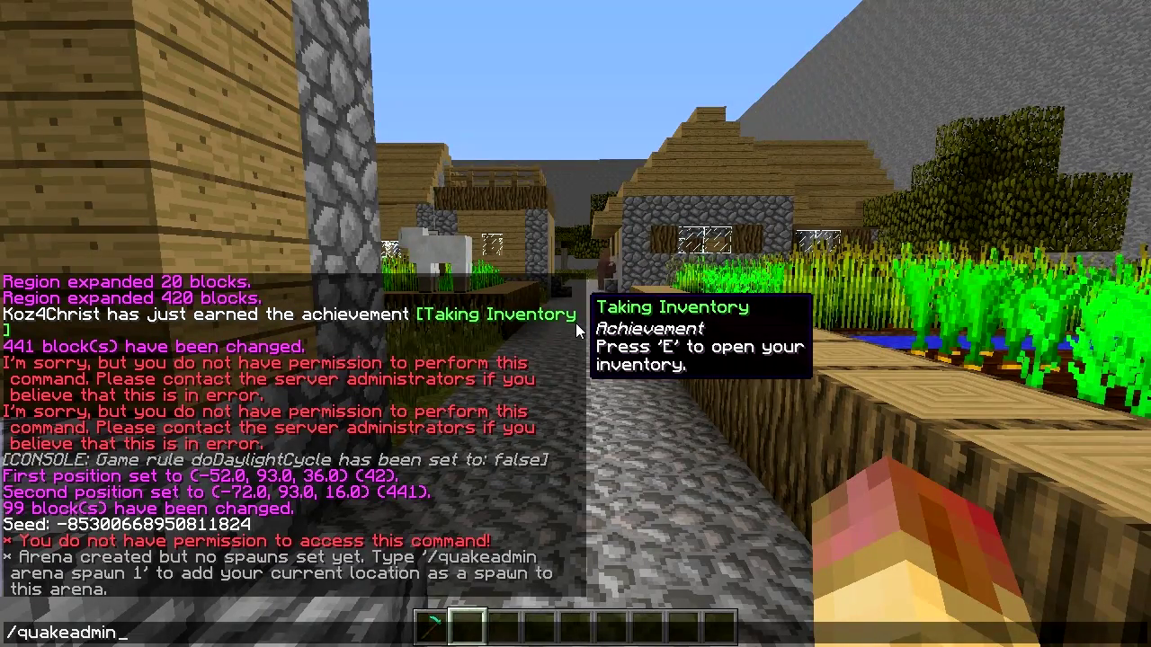
{"action": "type", "text": "arena spawn 1"}
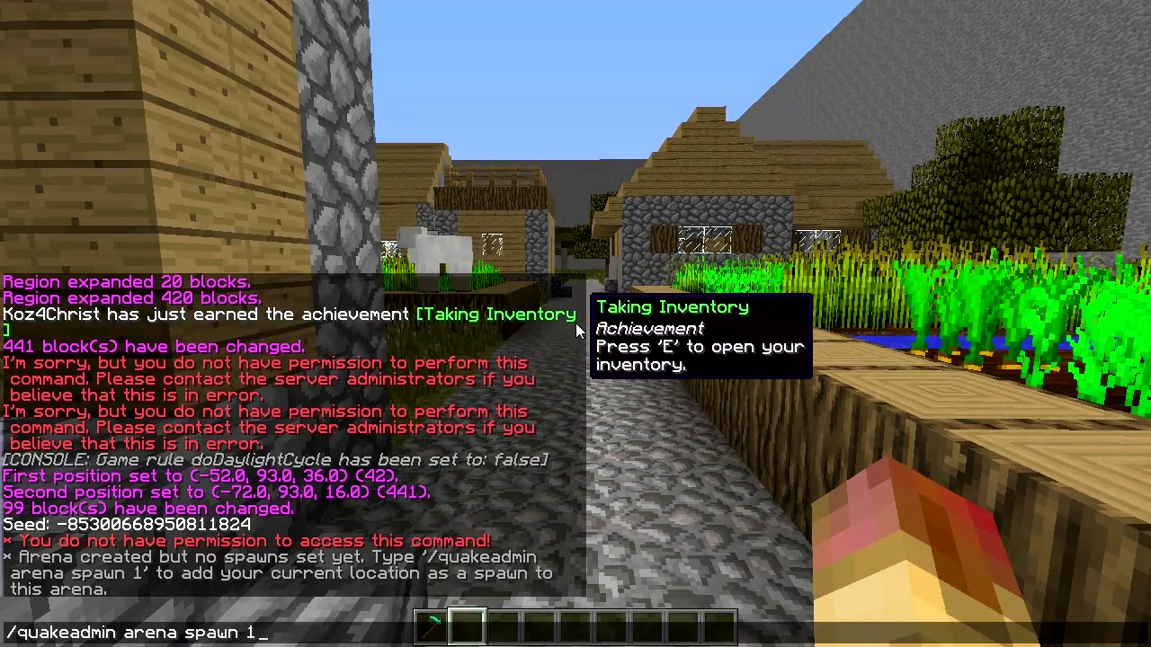
{"action": "key", "text": "Return"}
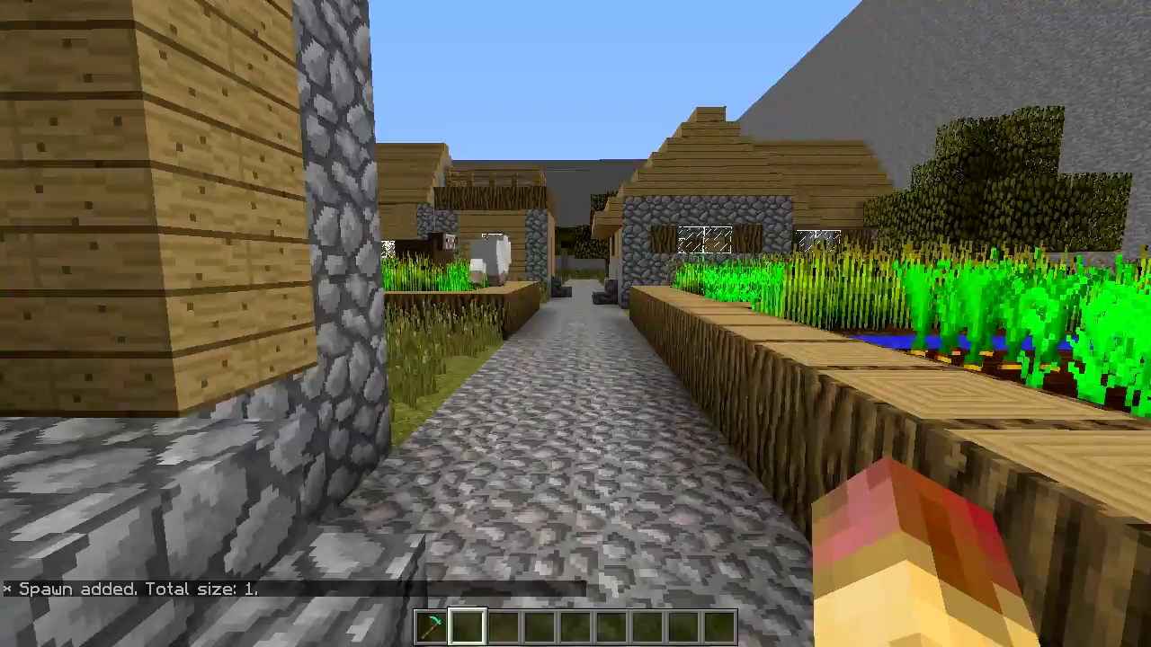
Add another arena 1 spawn on the path beside the library, repeating /quakeadmin arena spawn 1.
{"action": "key", "text": "w"}
{"action": "key", "text": "space"}
{"action": "key", "text": "space"}
{"action": "key", "text": "w"}
{"action": "key", "text": "space"}
{"action": "key", "text": "w"}
{"action": "key", "text": "shift"}
{"action": "key", "text": "t"}
{"action": "key", "text": "Up"}
{"action": "key", "text": "Return"}
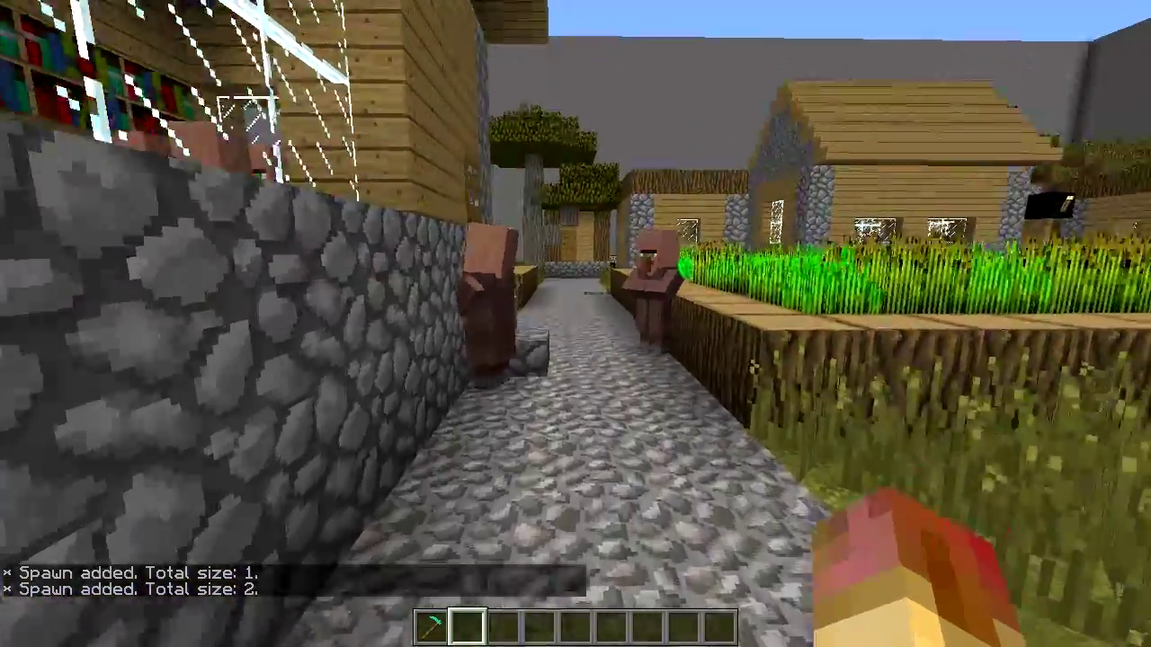
Add a third arena 1 spawn on the path between the houses near the dirt hillside, repeating the spawn command.
{"action": "key", "text": "w"}
{"action": "key", "text": "space"}
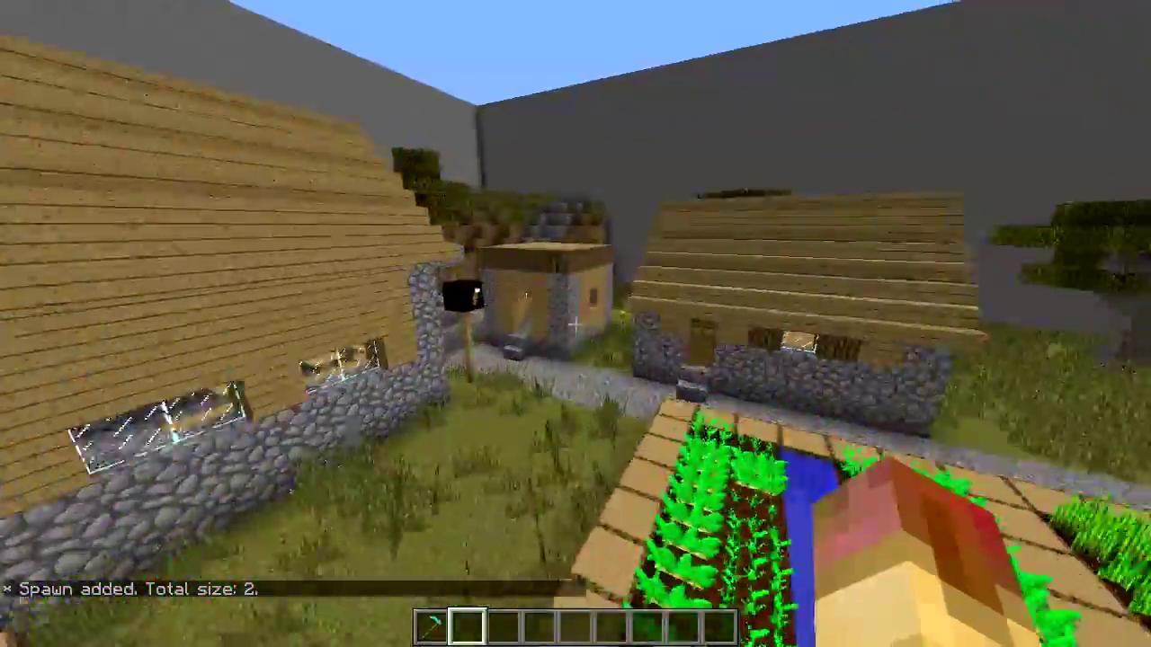
{"action": "key", "text": "w"}
{"action": "key", "text": "shift"}
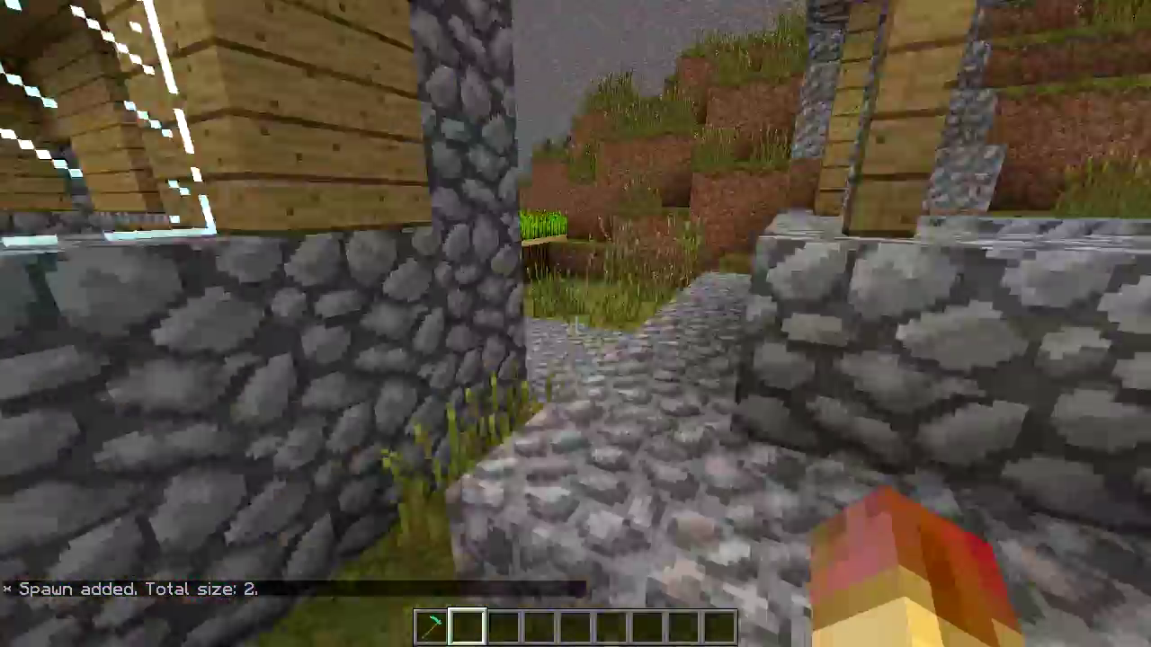
{"action": "key", "text": "w"}
{"action": "key", "text": "t"}
{"action": "key", "text": "Up"}
{"action": "key", "text": "Return"}
Add a fourth arena 1 spawn in the open grass field facing the village, repeating the spawn command.
{"action": "key", "text": "w"}
{"action": "key", "text": "space"}
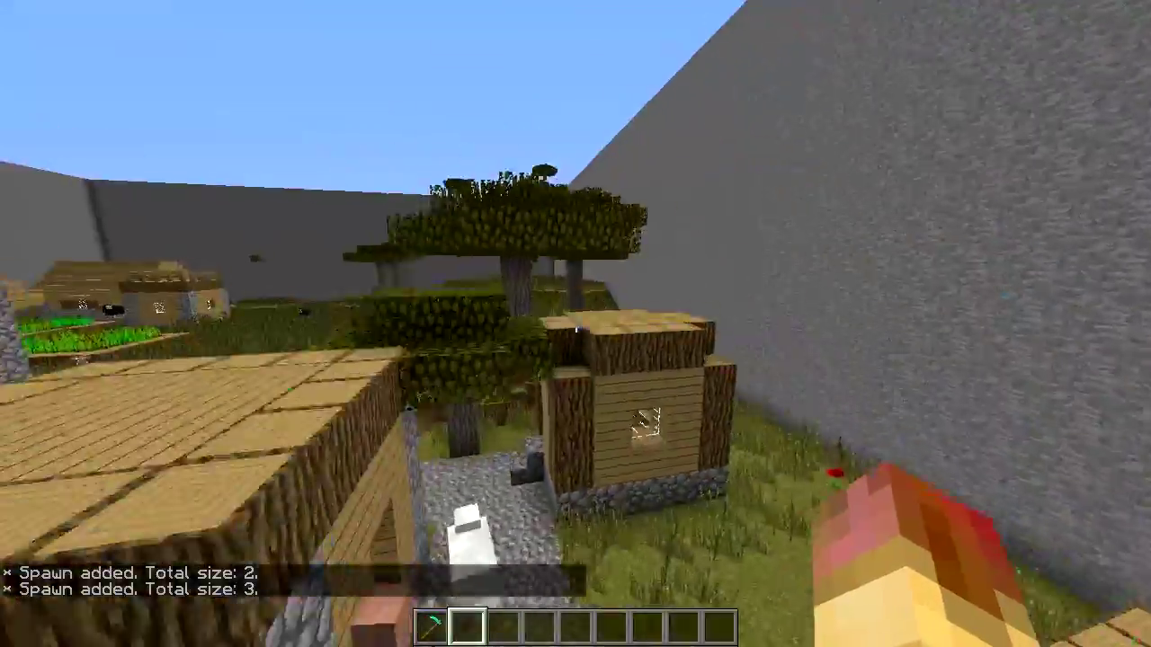
{"action": "key", "text": "w"}
{"action": "key", "text": "space"}
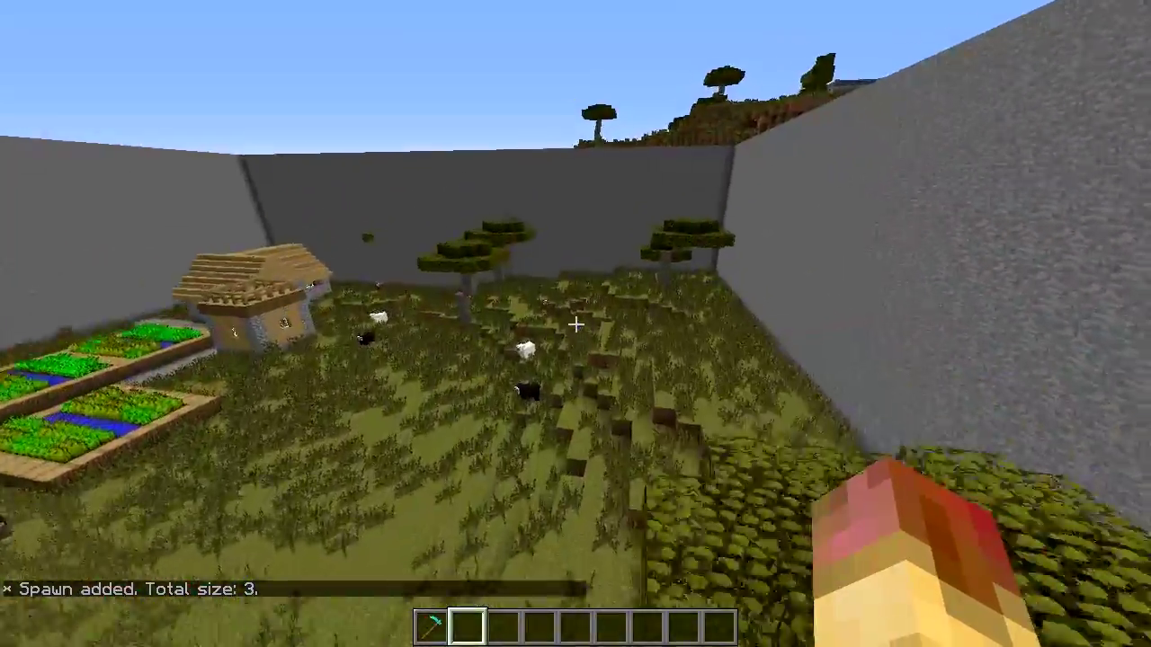
{"action": "key", "text": "w"}
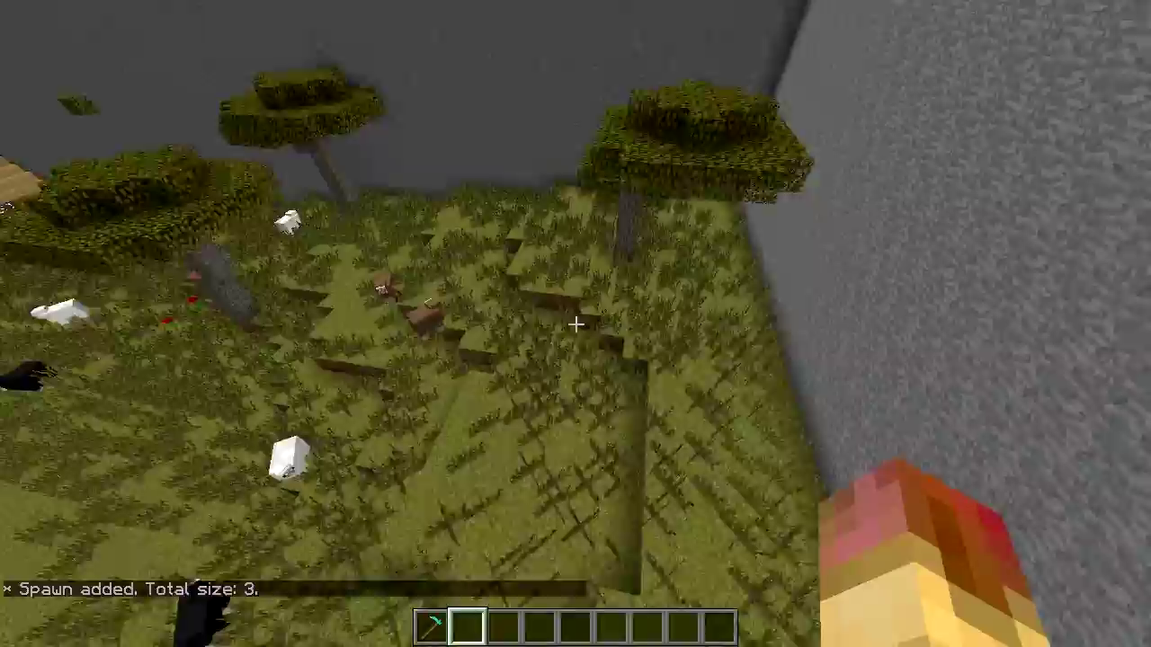
{"action": "key", "text": "w"}
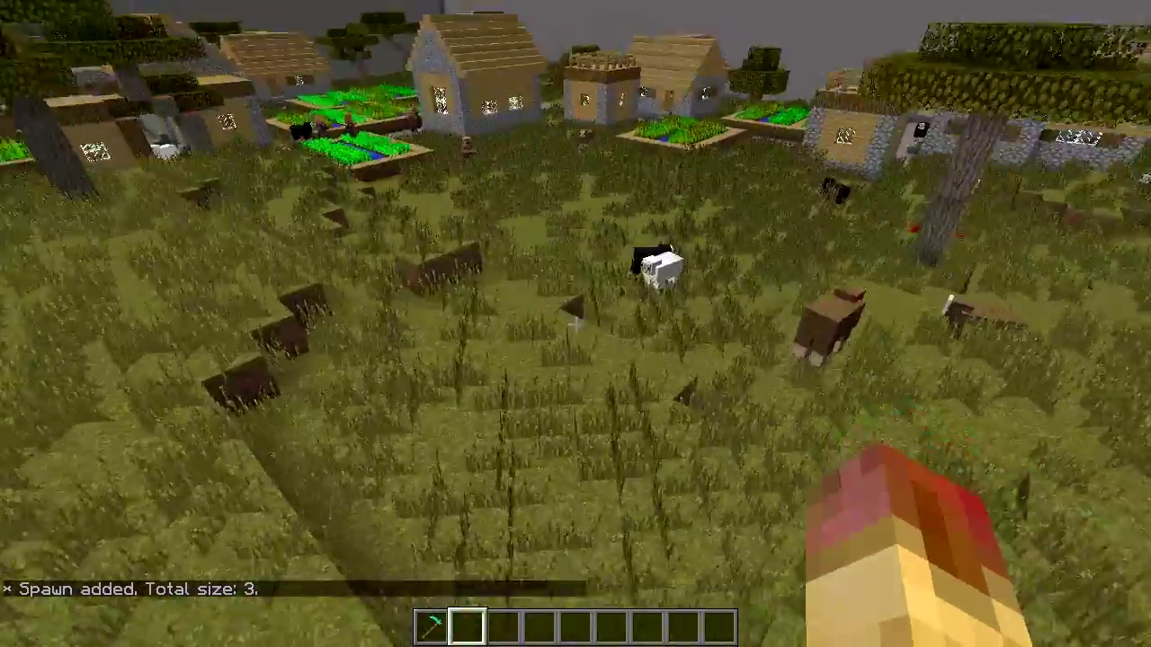
{"action": "key", "text": "t"}
{"action": "key", "text": "Up"}
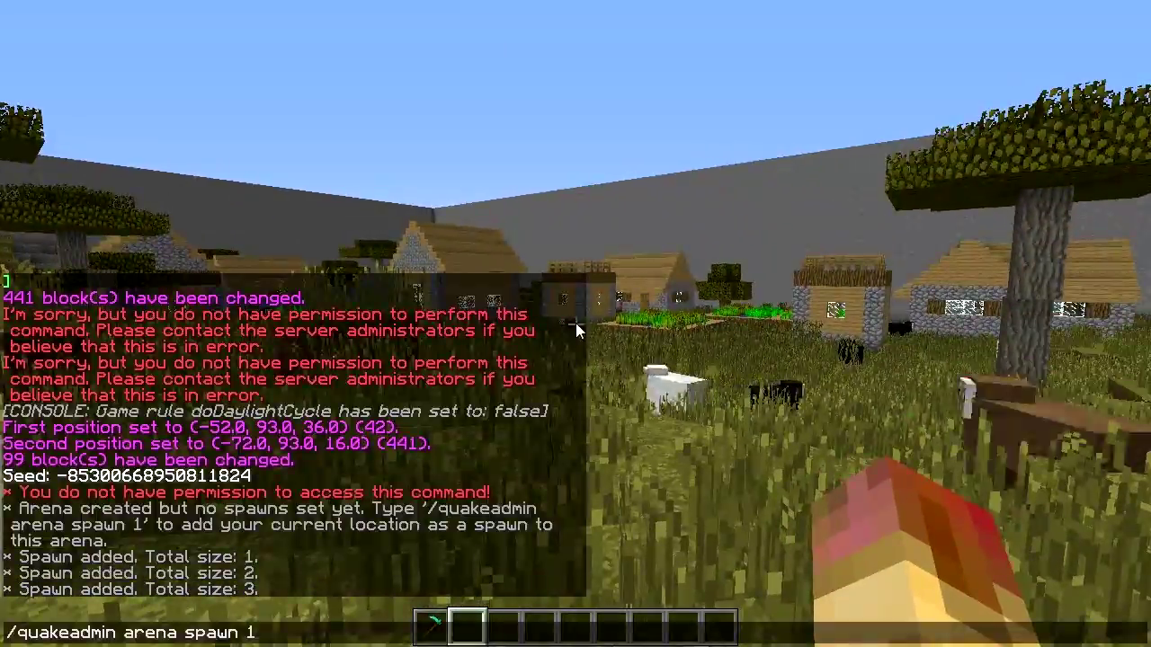
{"action": "key", "text": "Return"}
{"action": "key", "text": "space"}
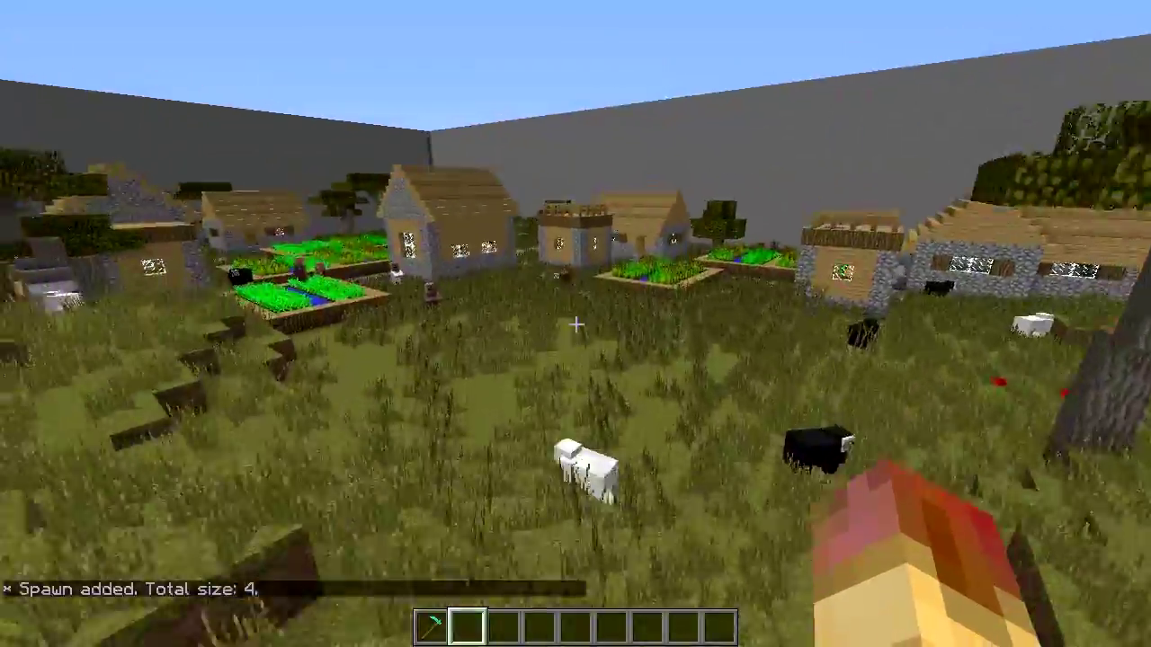
{"action": "key", "text": "w"}
{"action": "key", "text": "w"}
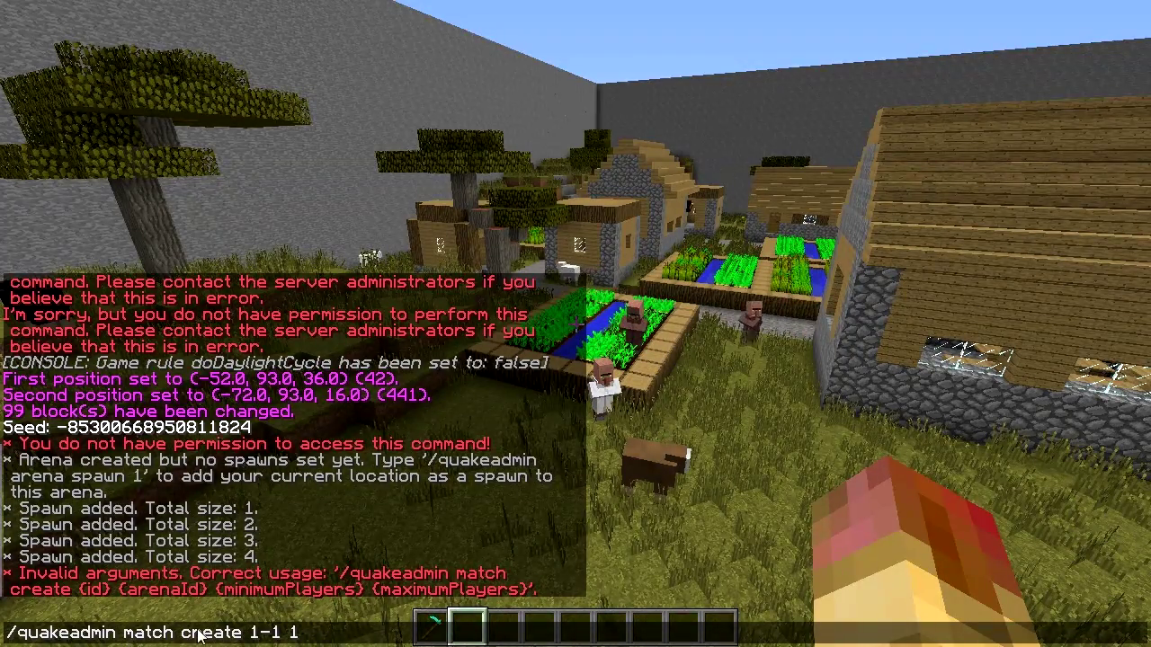
Create match 1-1 on arena 1 with minimum 2 and maximum 8 players, using /quakeadmin match create 1-1 1 2 8.
{"action": "left_click", "coordinate": [255, 636]}
{"action": "left_click", "coordinate": [284, 637]}
{"action": "key", "text": "shift+Left"}
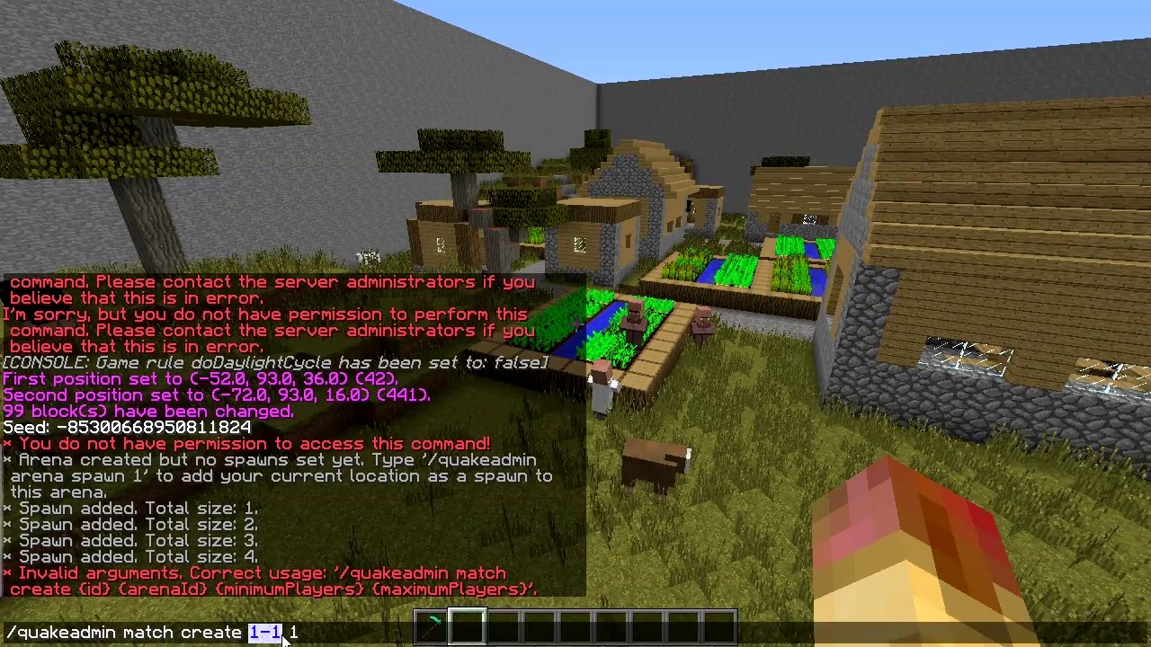
{"action": "key", "text": "End"}
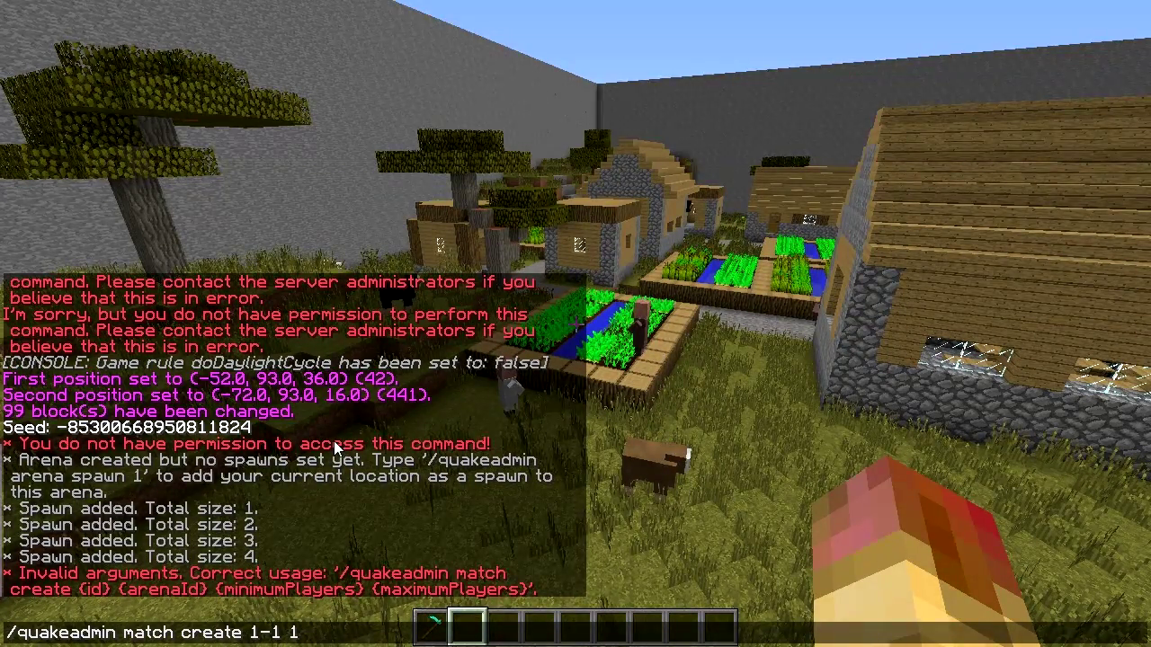
{"action": "type", "text": "2"}
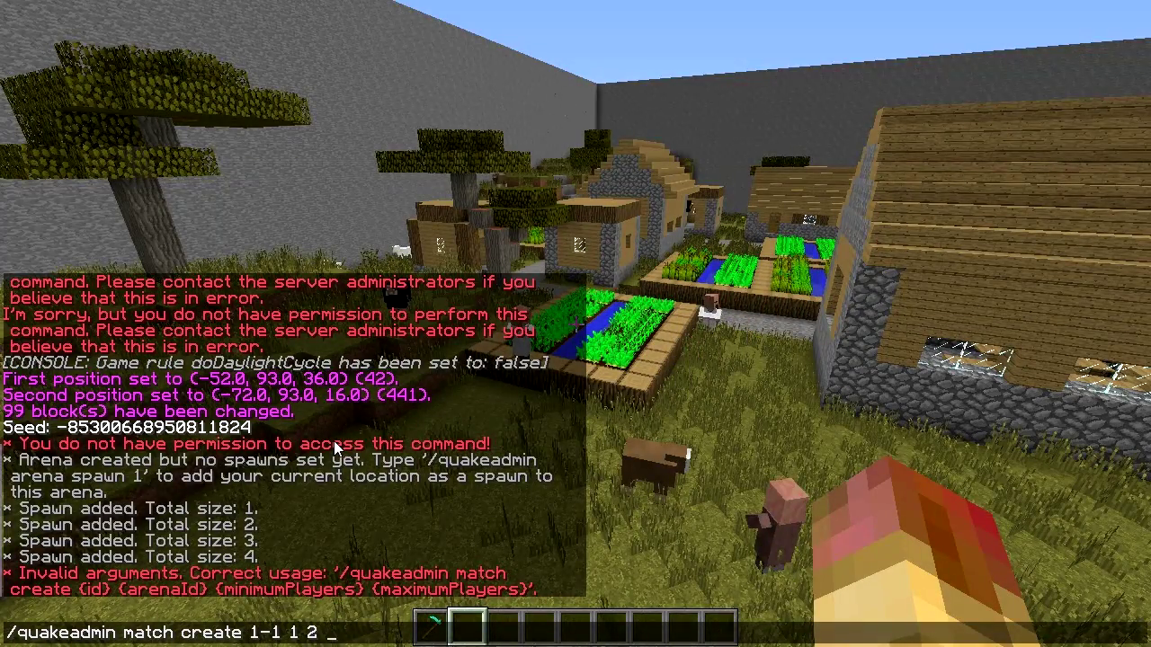
{"action": "type", "text": " 12"}
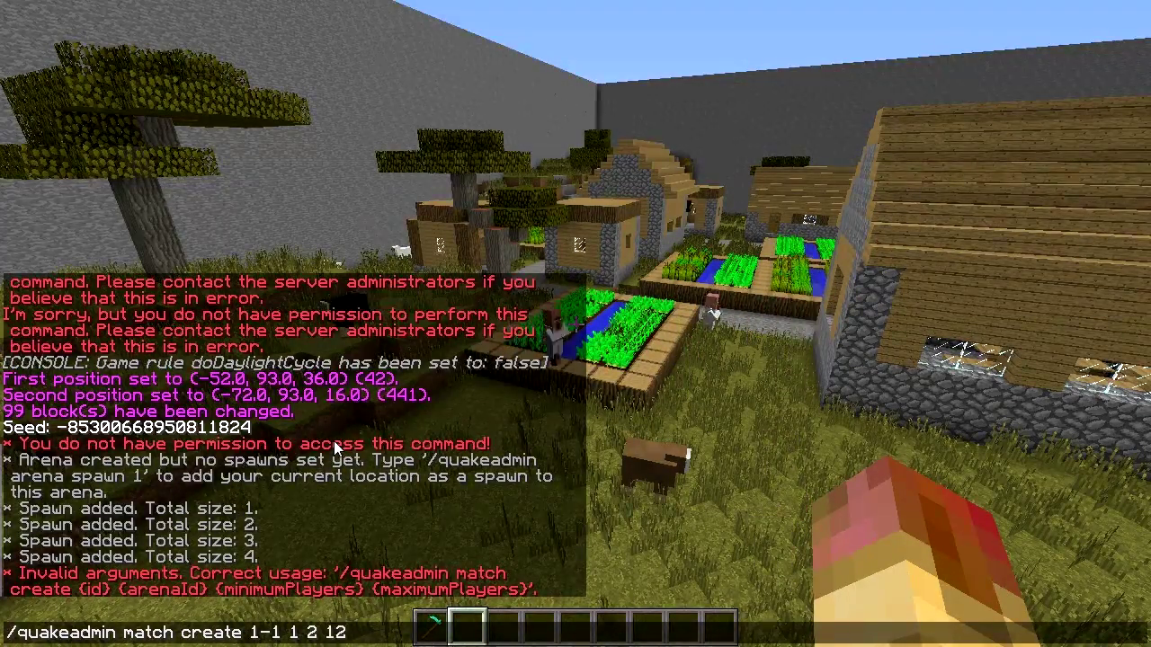
{"action": "key", "text": "BackSpace"}
{"action": "key", "text": "BackSpace"}
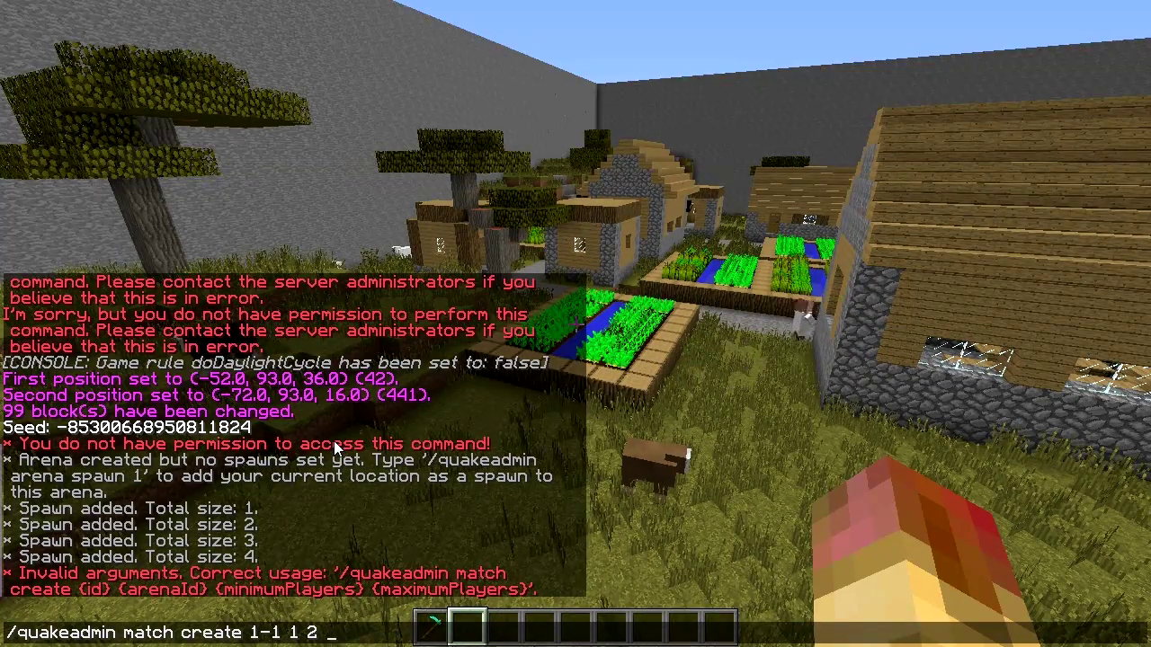
{"action": "type", "text": "8"}
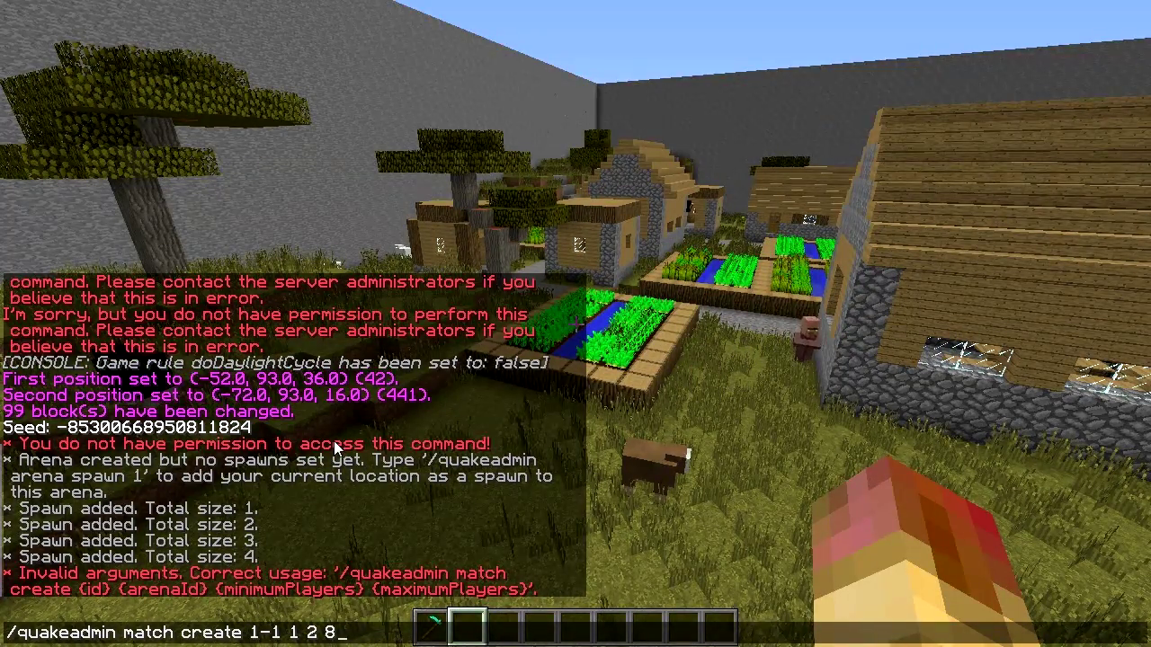
{"action": "key", "text": "Return"}
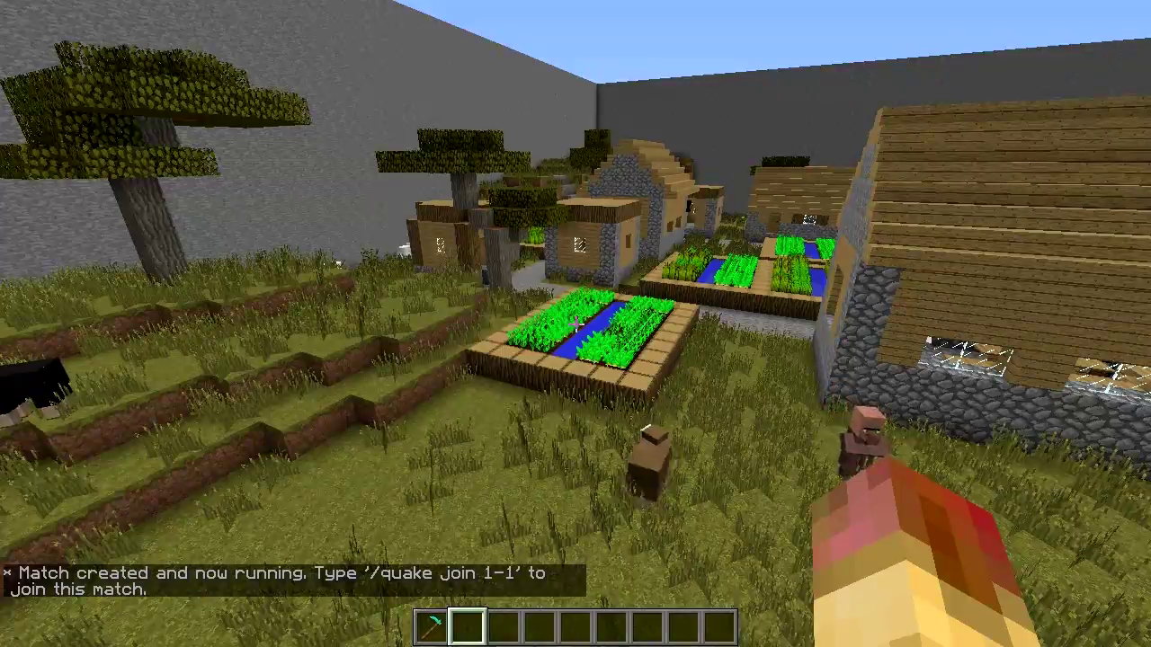